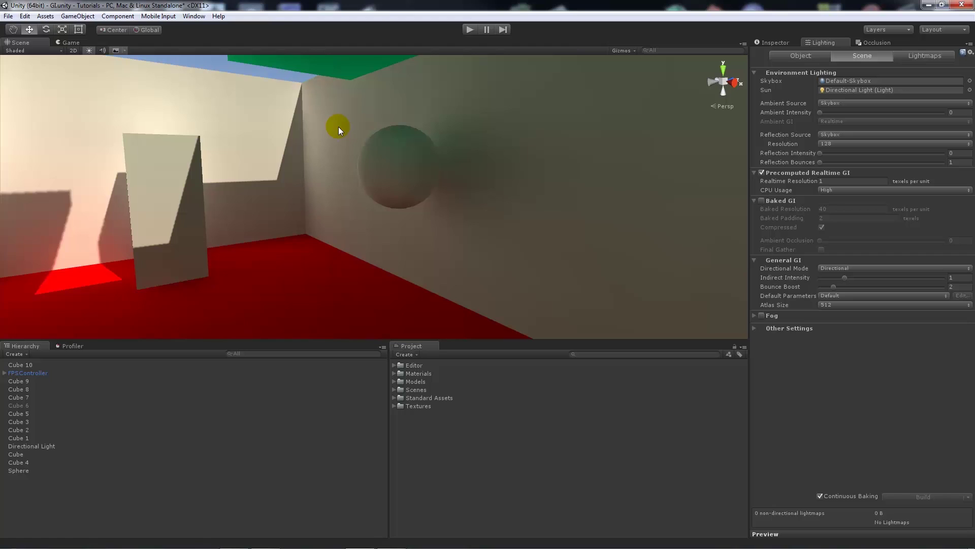
Create a new material named Emissive_Yellow in the root Assets folder
{"action": "left_click", "coordinate": [394, 373]}
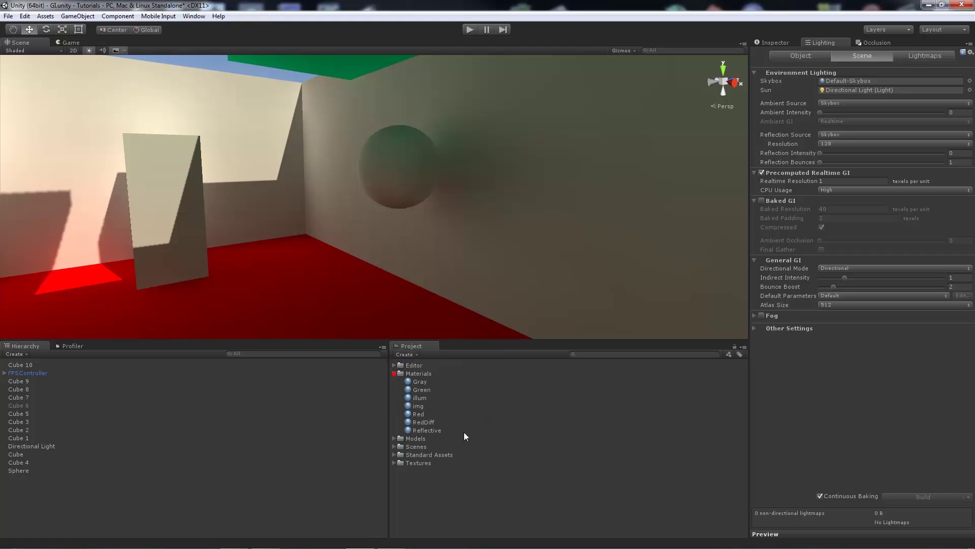
{"action": "left_click", "coordinate": [394, 373]}
{"action": "right_click", "coordinate": [446, 450]}
{"action": "left_click", "coordinate": [476, 277]}
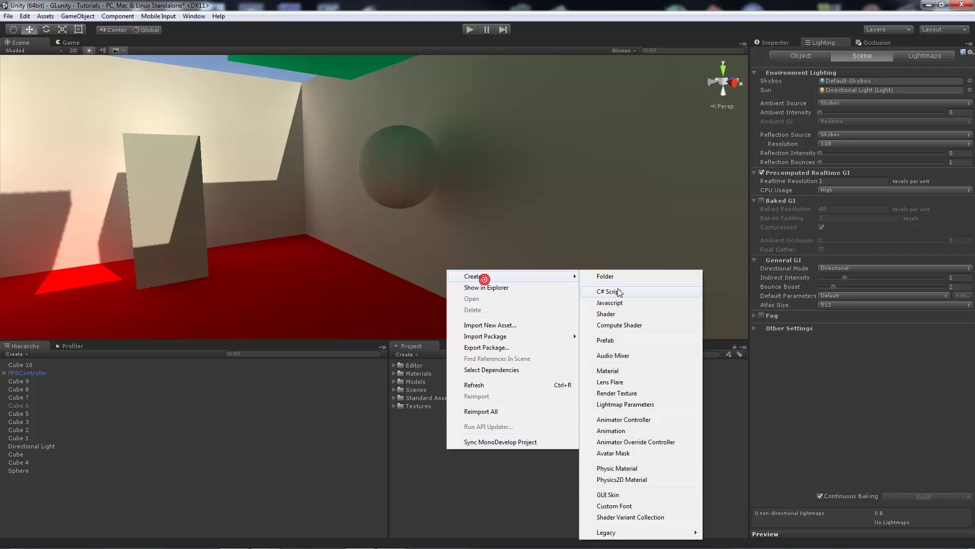
{"action": "left_click", "coordinate": [609, 370]}
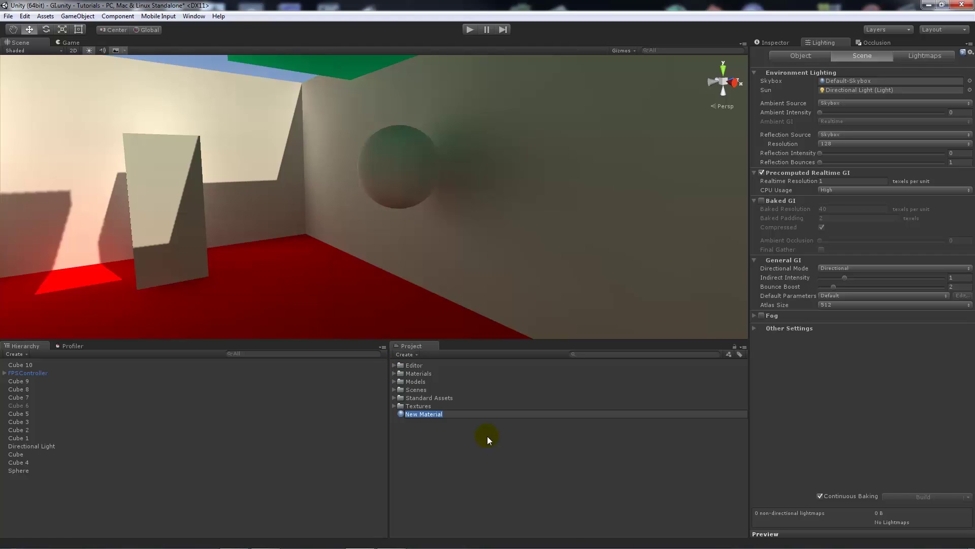
{"action": "type", "text": "Emissive_Yellow"}
{"action": "key", "text": "Return"}
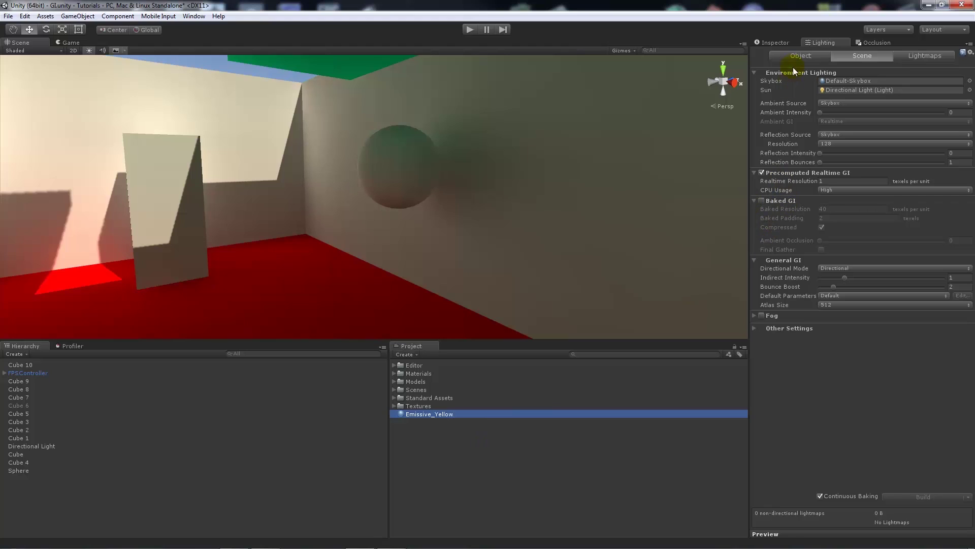
Set Emissive_Yellow's albedo colour to bright yellow (R 251, G 255, B 0)
{"action": "left_click", "coordinate": [777, 43]}
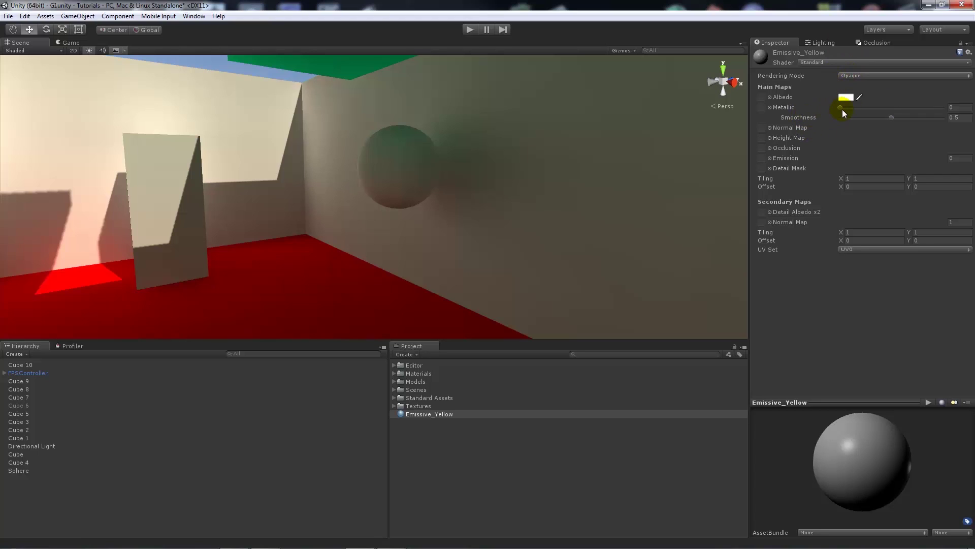
{"action": "left_click", "coordinate": [847, 97]}
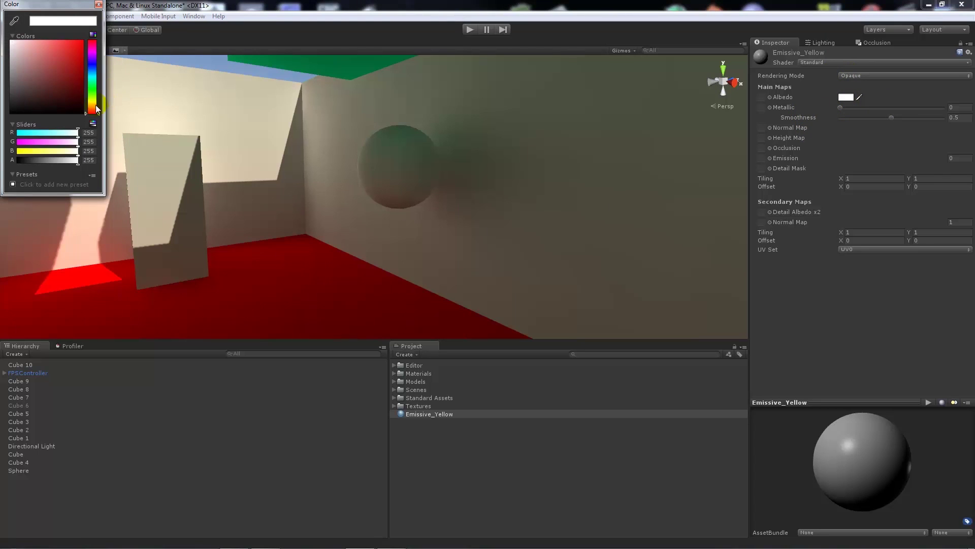
{"action": "left_click_drag", "start_coordinate": [95, 104], "coordinate": [96, 102]}
{"action": "left_click_drag", "start_coordinate": [47, 69], "coordinate": [92, 34]}
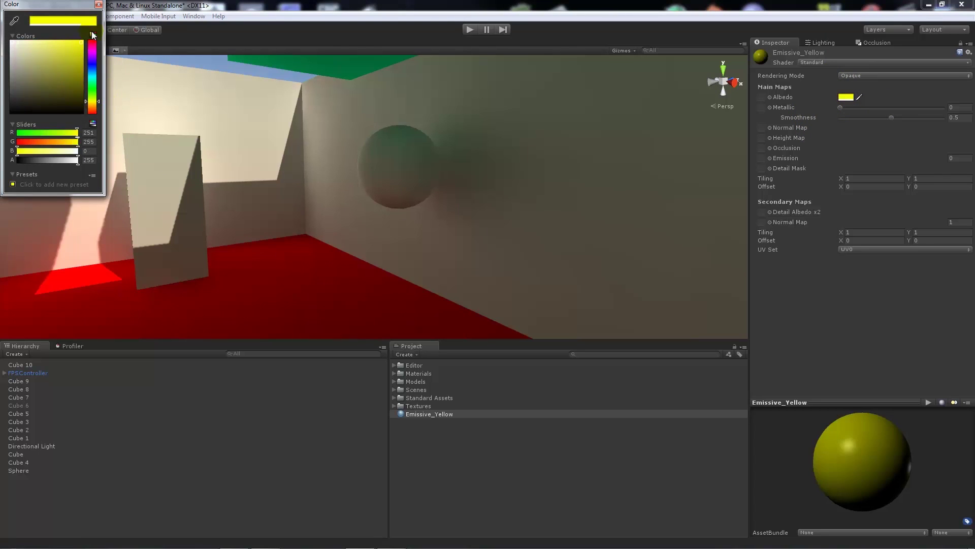
{"action": "left_click", "coordinate": [98, 5]}
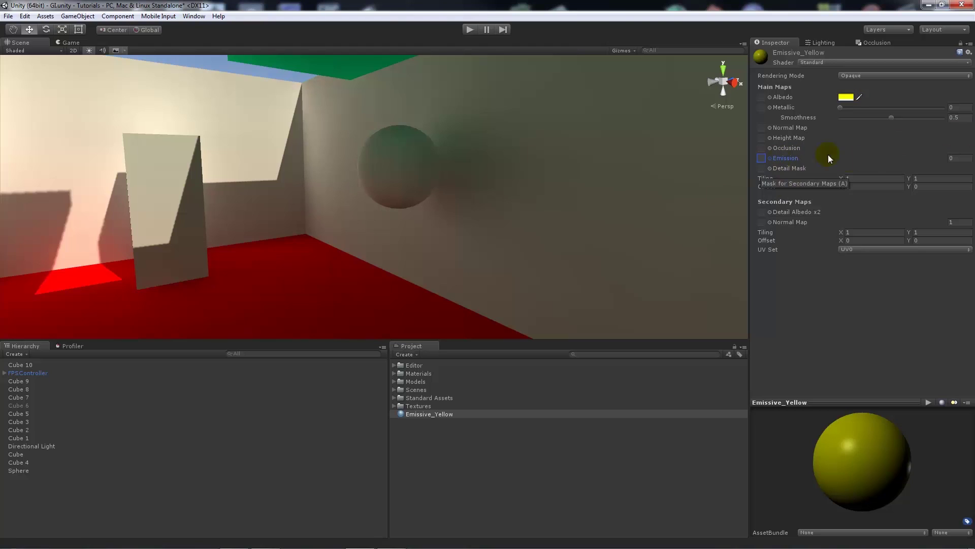
{"action": "left_click", "coordinate": [787, 162]}
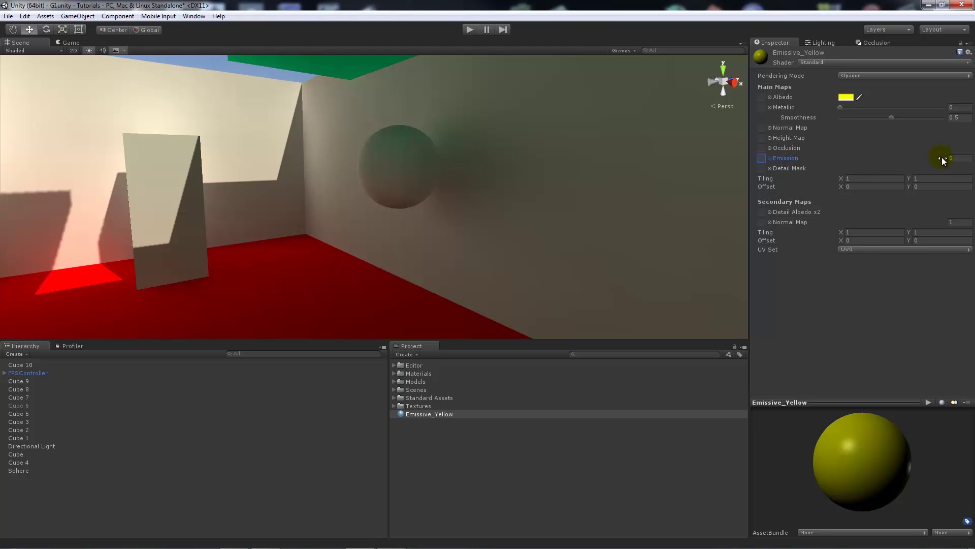
Give the emission intensity 3 and a saturated yellow colour (R 227, G 249, B 0)
{"action": "mouse_move", "coordinate": [943, 158]}
{"action": "left_mouse_down"}
{"action": "mouse_move", "coordinate": [967, 158]}
{"action": "mouse_move", "coordinate": [9, 156]}
{"action": "mouse_move", "coordinate": [266, 165]}
{"action": "mouse_move", "coordinate": [973, 124]}
{"action": "mouse_move", "coordinate": [971, 158]}
{"action": "left_mouse_up"}
{"action": "left_click", "coordinate": [963, 158]}
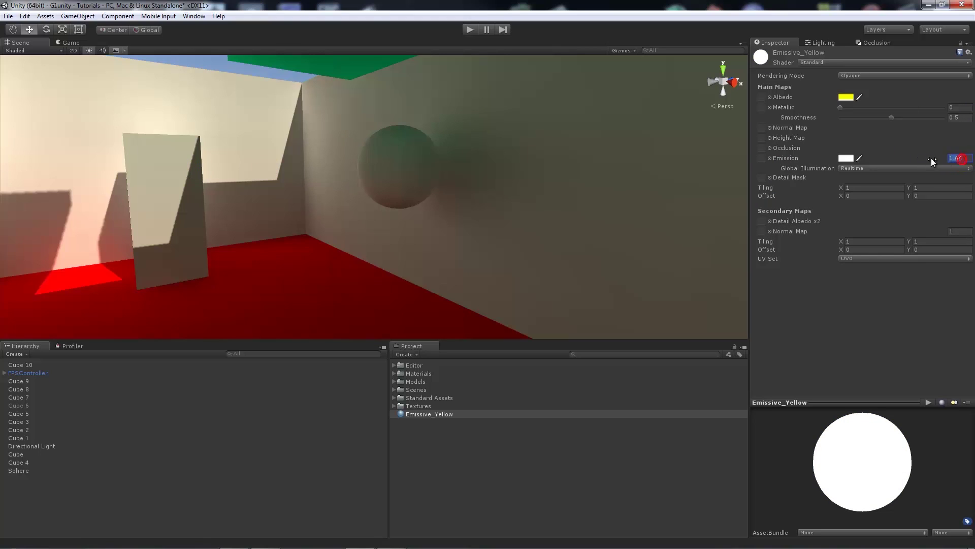
{"action": "type", "text": "3"}
{"action": "left_click", "coordinate": [845, 158]}
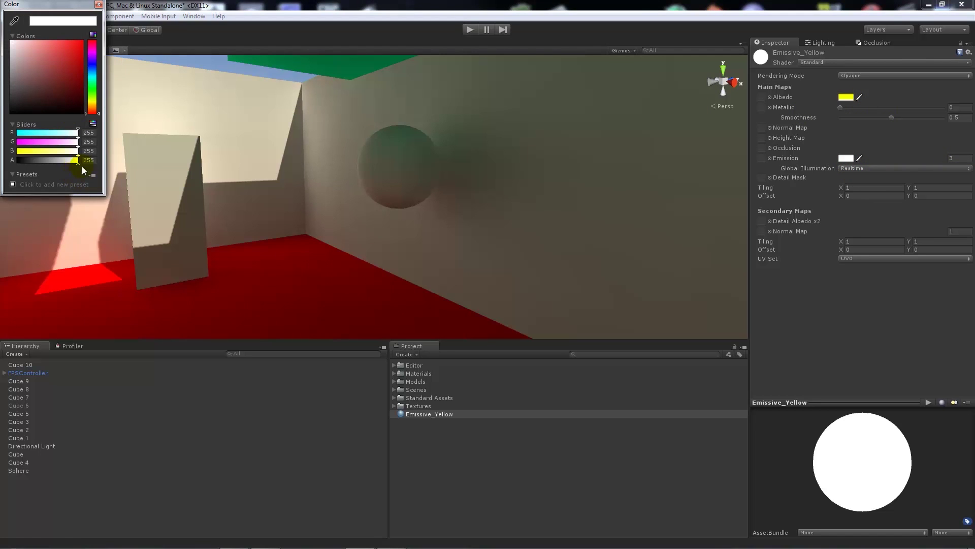
{"action": "left_click", "coordinate": [96, 102]}
{"action": "left_click_drag", "start_coordinate": [71, 61], "coordinate": [84, 46]}
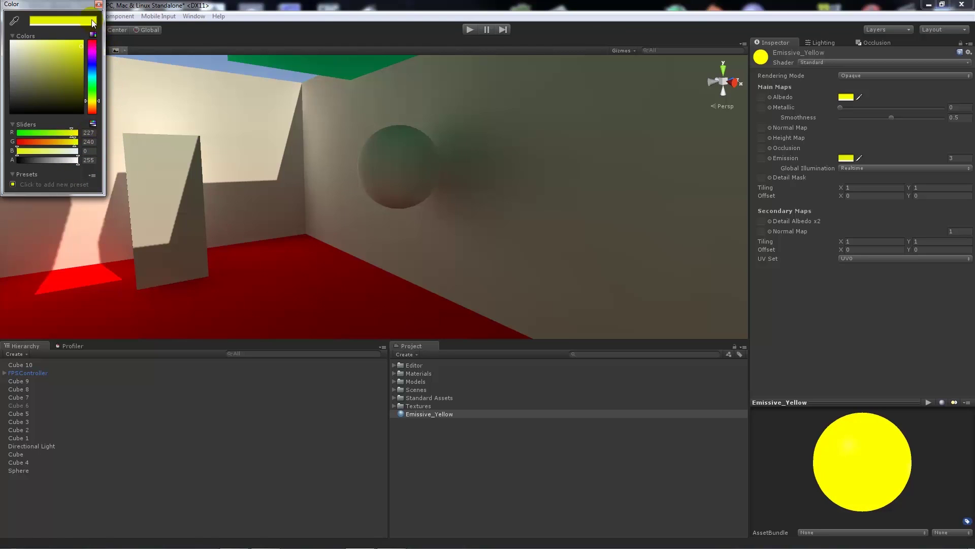
{"action": "left_click", "coordinate": [99, 4]}
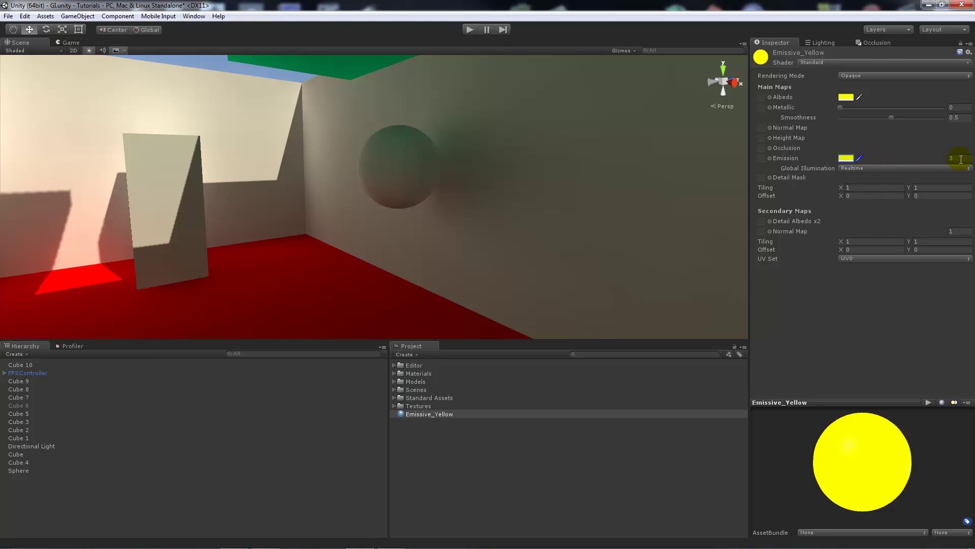
Keep emission global illumination on Realtime and apply Emissive_Yellow to the sphere in the room
{"action": "left_click", "coordinate": [866, 167]}
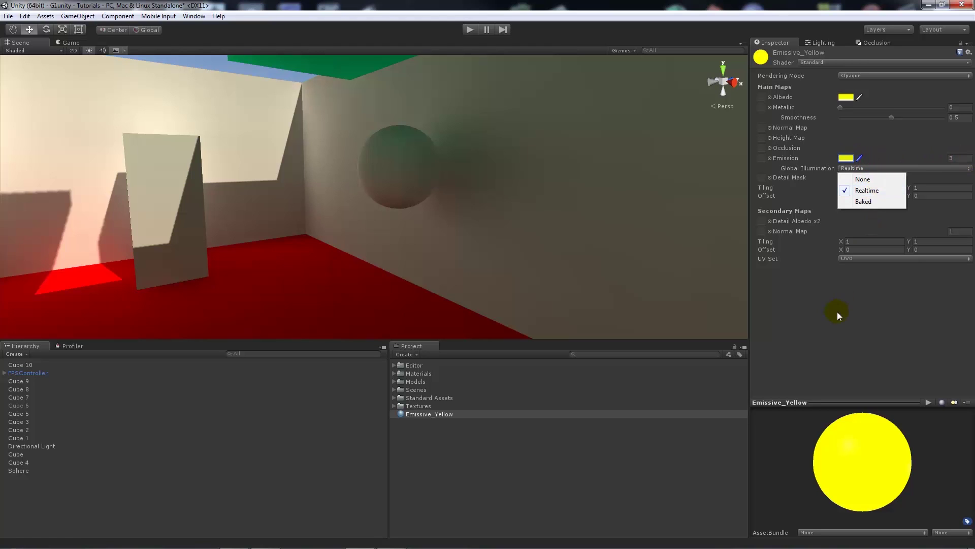
{"action": "left_click", "coordinate": [829, 342]}
{"action": "left_click_drag", "start_coordinate": [419, 420], "coordinate": [421, 177]}
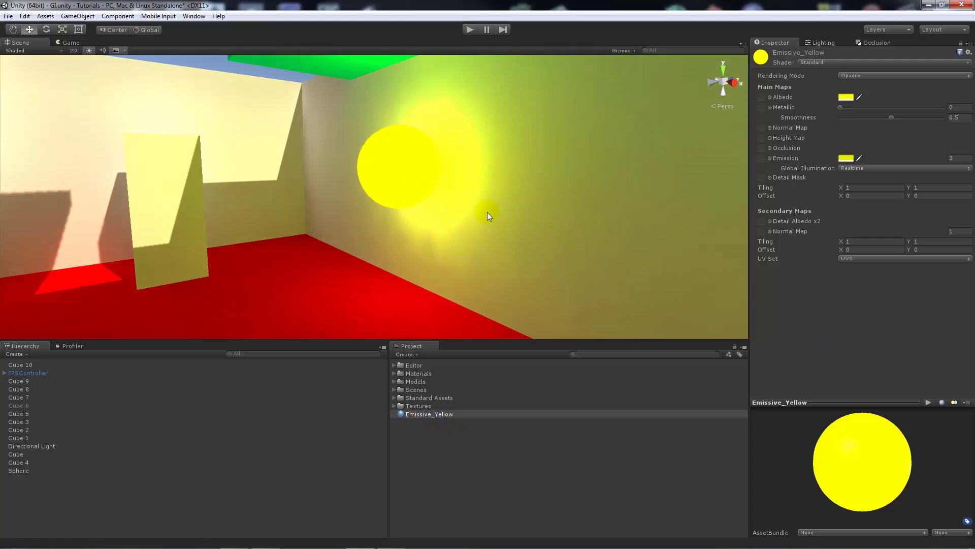
{"action": "left_click", "coordinate": [816, 45]}
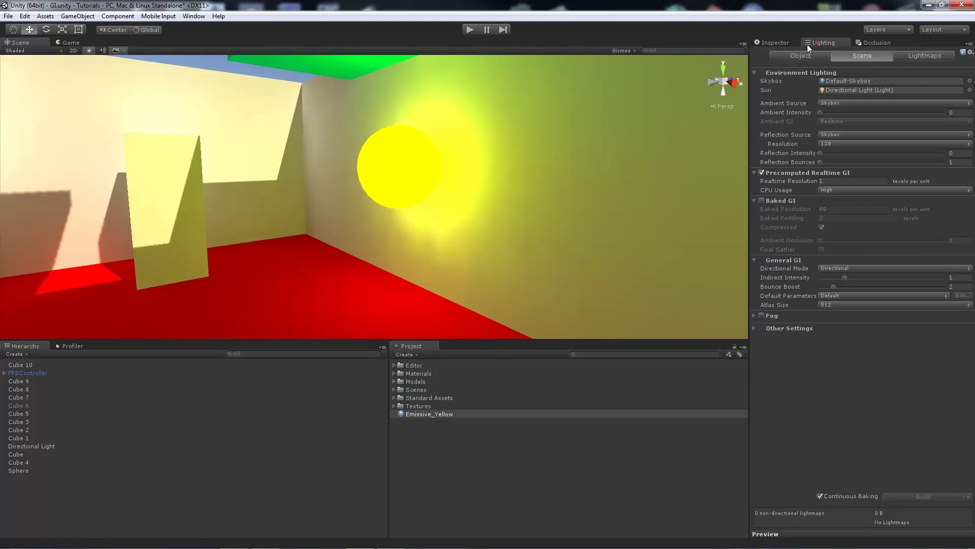
{"action": "left_click", "coordinate": [783, 43]}
Select the yellow sphere and orbit around it to see the lit walls and ceiling
{"action": "right_click_drag", "start_coordinate": [411, 169], "coordinate": [392, 180]}
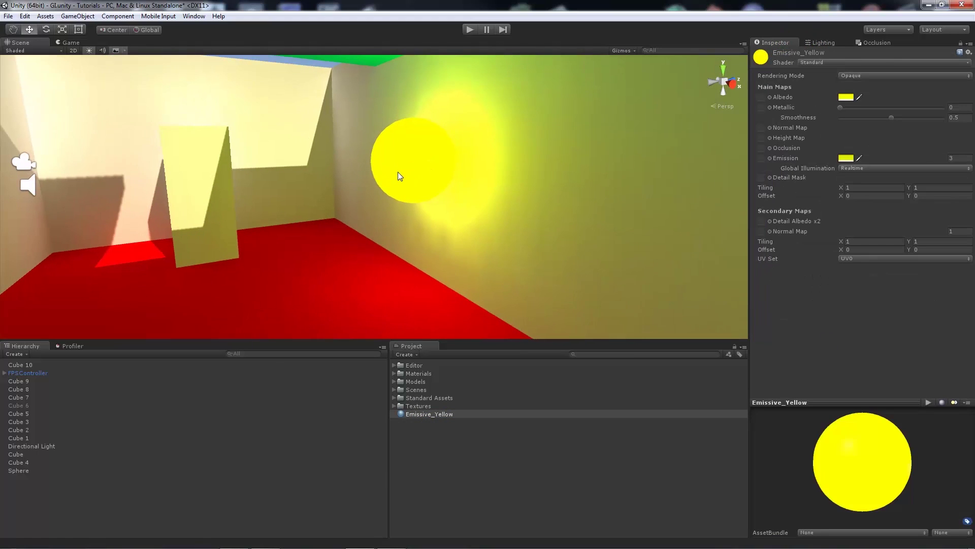
{"action": "left_click", "coordinate": [398, 171]}
{"action": "left_click_drag", "start_coordinate": [526, 170], "coordinate": [384, 155], "text": "alt"}
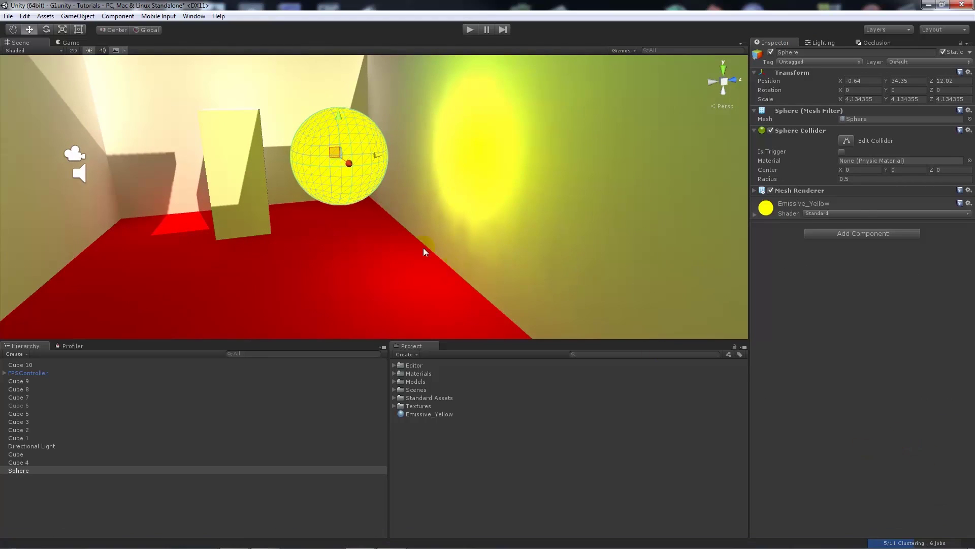
{"action": "left_click_drag", "start_coordinate": [421, 246], "coordinate": [376, 221], "text": "alt"}
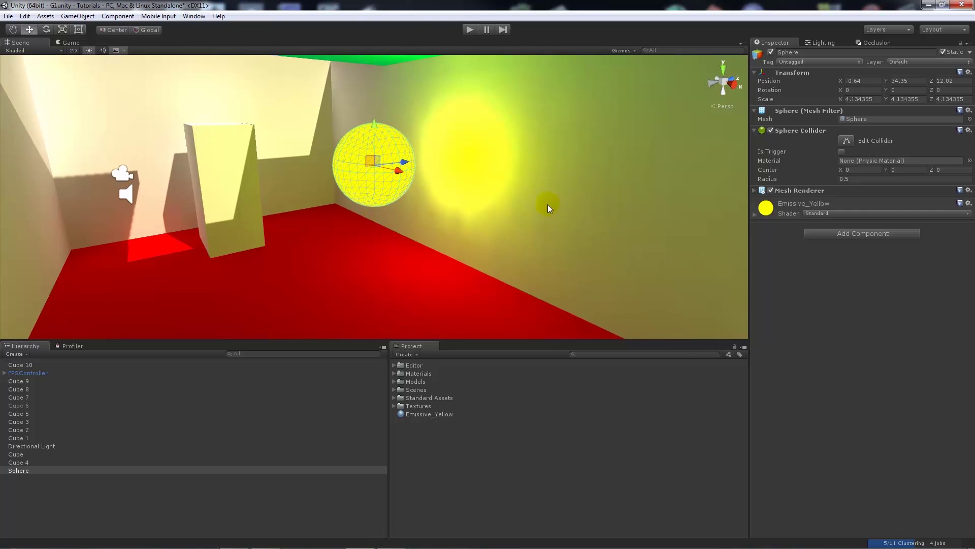
Expand the sphere's material properties, orbit around the glowing sphere, and run the scene in Play mode
{"action": "left_click", "coordinate": [840, 207]}
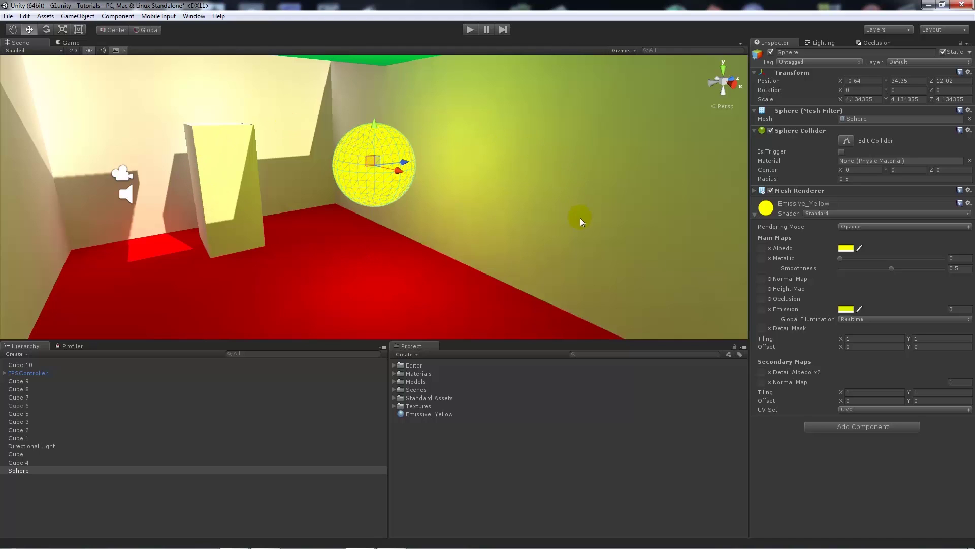
{"action": "left_click_drag", "start_coordinate": [321, 217], "coordinate": [150, 226], "text": "alt"}
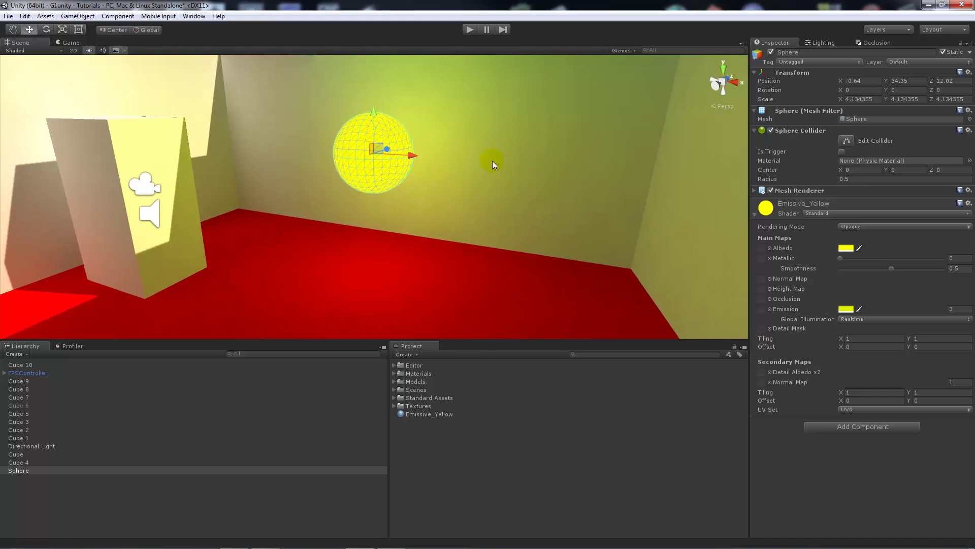
{"action": "left_click", "coordinate": [470, 30]}
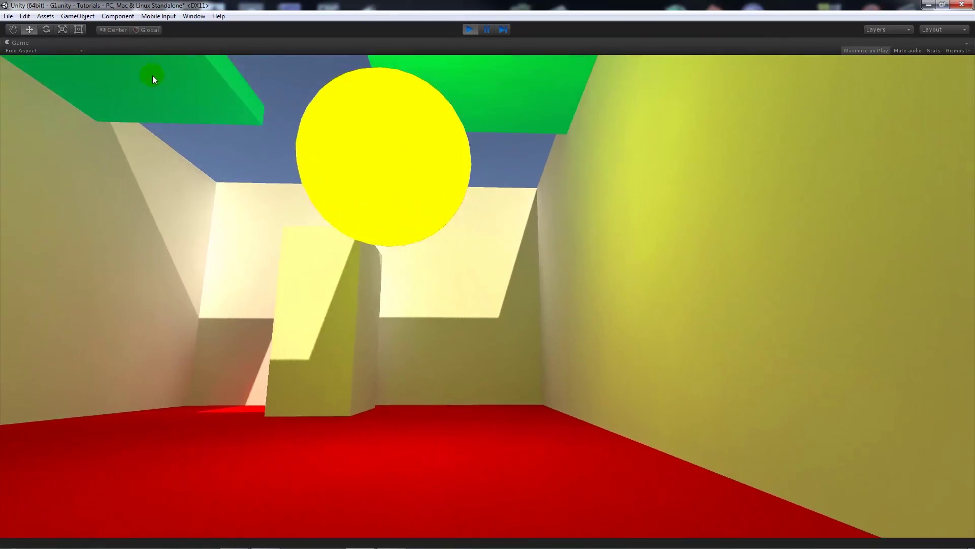
Walk the player forward toward the sphere, then stop Play mode
{"action": "key", "text": "w"}
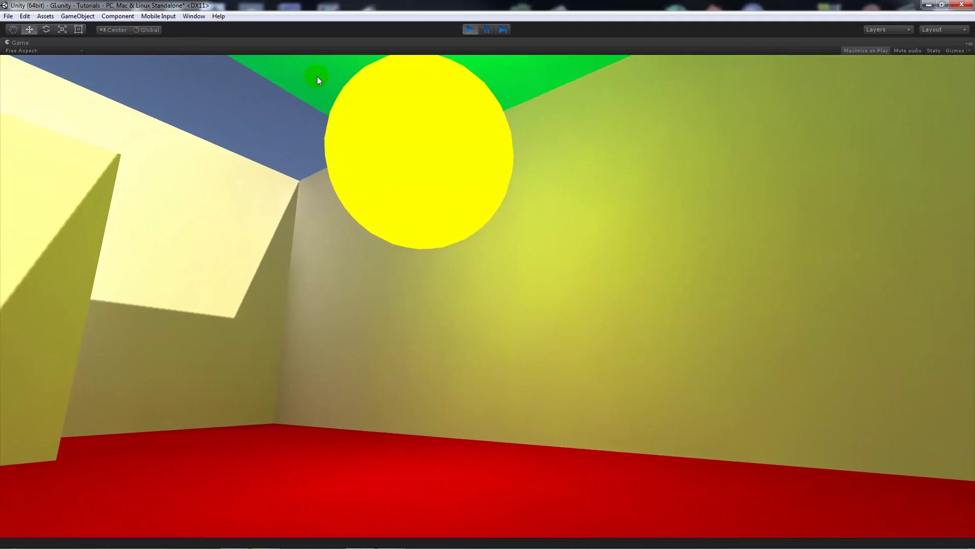
{"action": "left_click", "coordinate": [468, 30]}
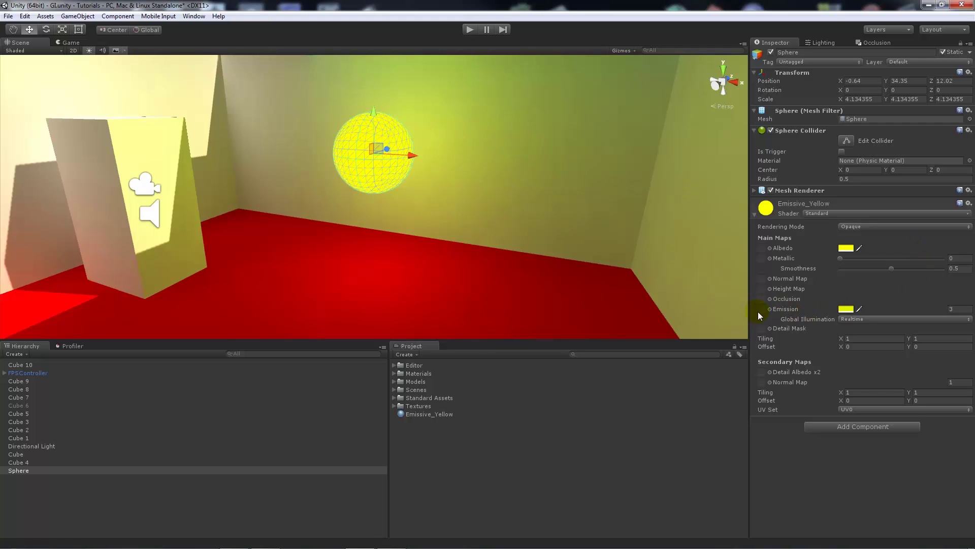
Set the emission intensity to 5.84, then lower it to 3.08 for a softer glow
{"action": "left_click", "coordinate": [951, 309]}
{"action": "type", "text": "5.84"}
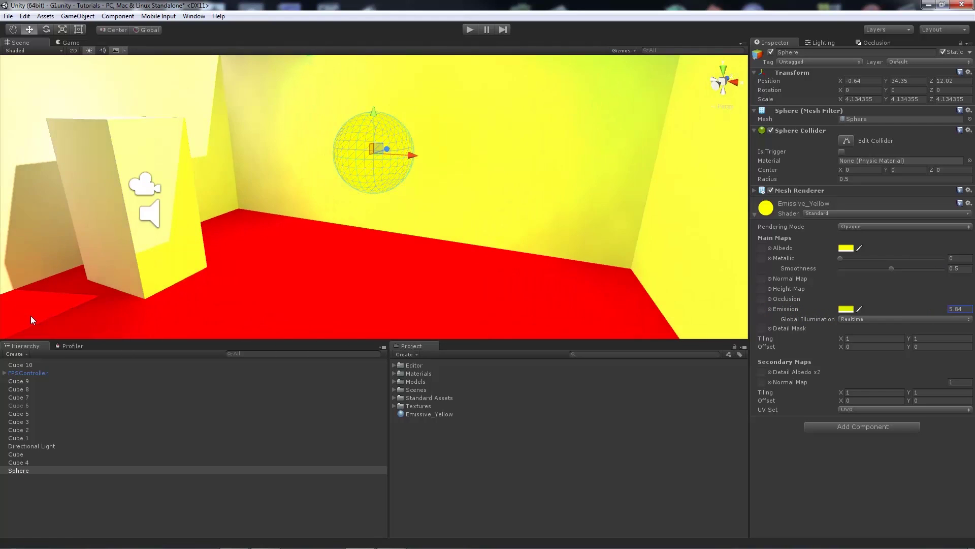
{"action": "mouse_move", "coordinate": [955, 308]}
{"action": "left_mouse_down"}
{"action": "mouse_move", "coordinate": [6, 307]}
{"action": "mouse_move", "coordinate": [962, 312]}
{"action": "mouse_move", "coordinate": [947, 314]}
{"action": "left_mouse_up"}
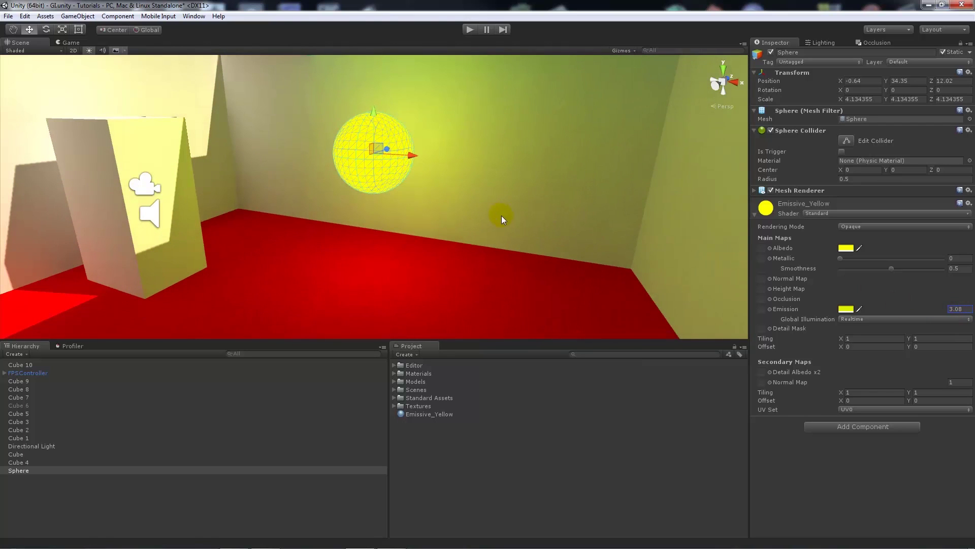
{"action": "right_click_drag", "start_coordinate": [555, 203], "coordinate": [551, 203]}
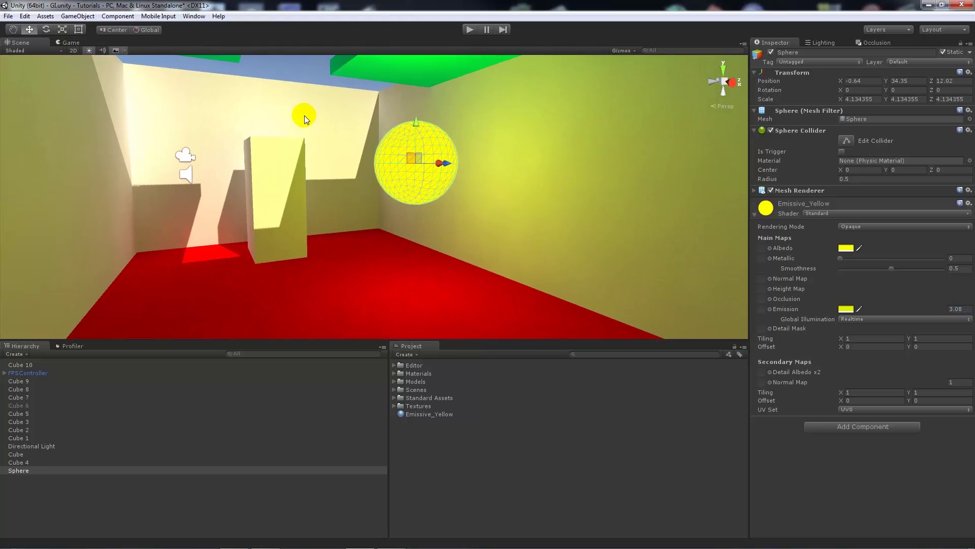